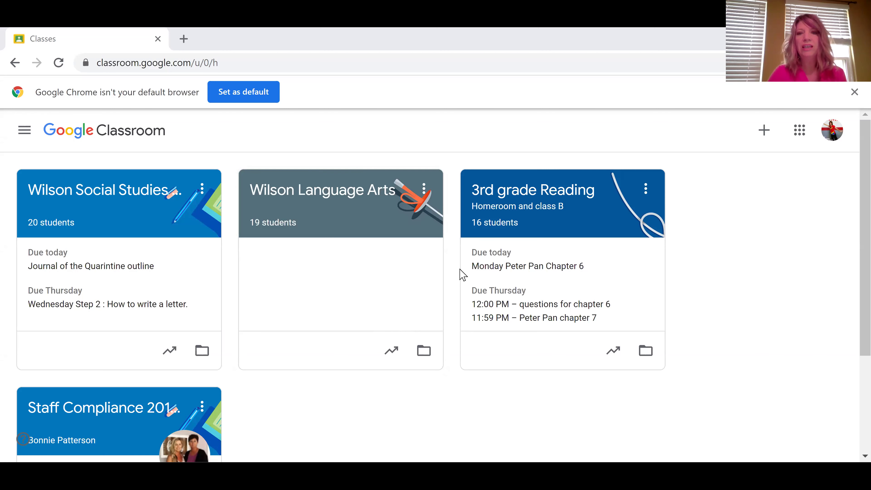
Open the 3rd grade Reading class and look through the announcements and assignments posted in its stream.
left_click(520, 194)
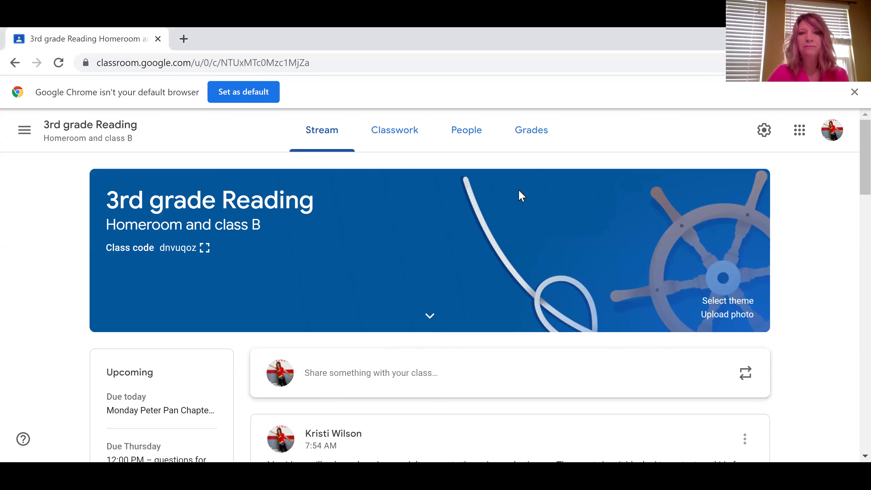
scroll(522, 196, "down", 8)
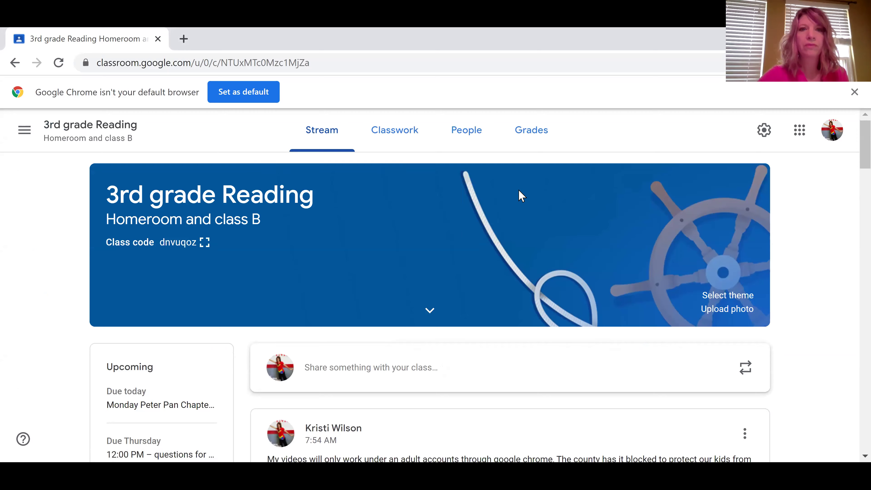
scroll(521, 196, "down", 5)
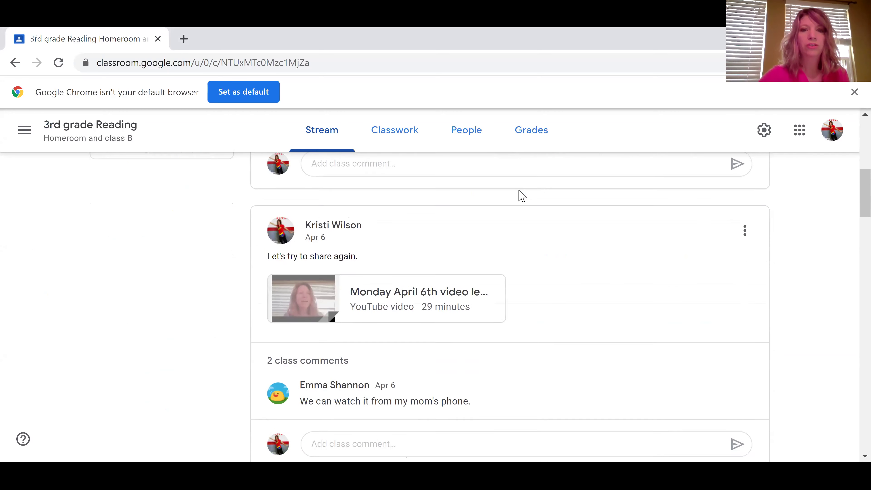
scroll(521, 196, "up", 3)
scroll(521, 196, "up", 1)
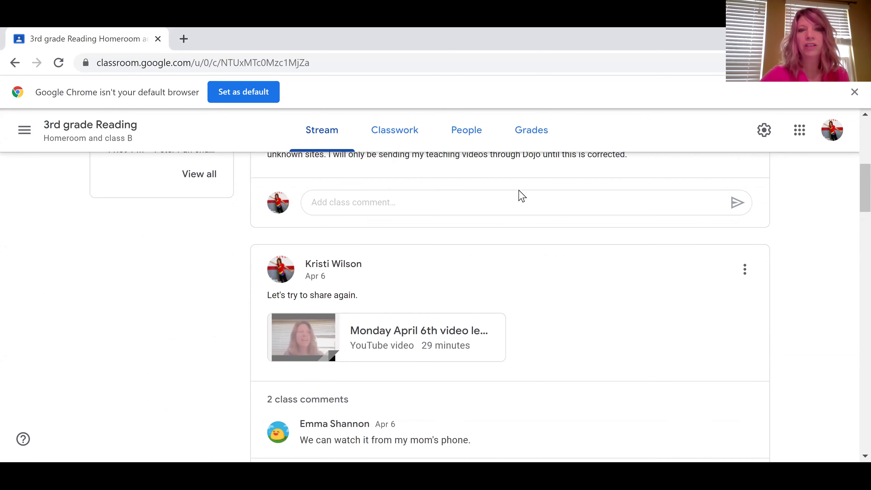
scroll(521, 196, "up", 2)
scroll(521, 196, "down", 7)
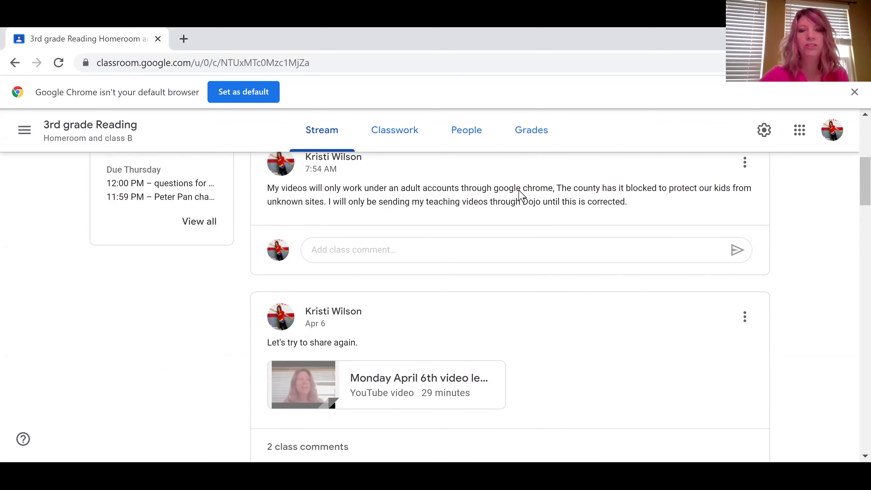
scroll(521, 195, "down", 5)
scroll(521, 196, "down", 8)
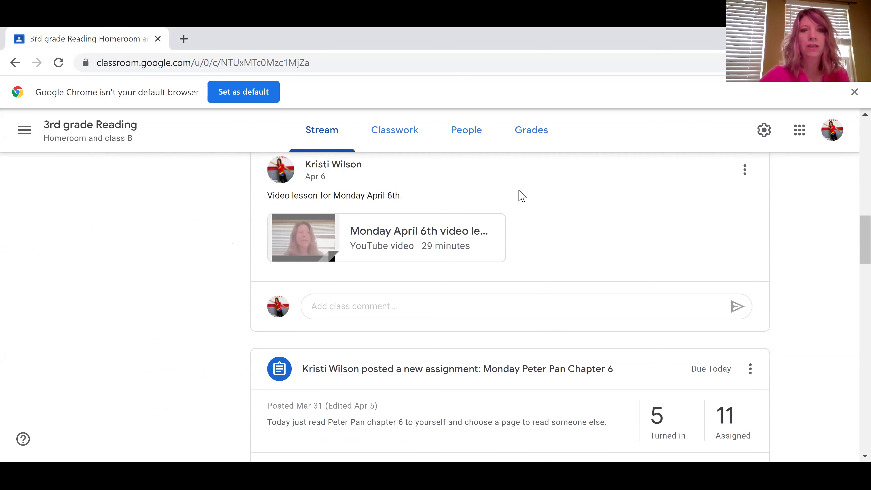
scroll(522, 195, "down", 4)
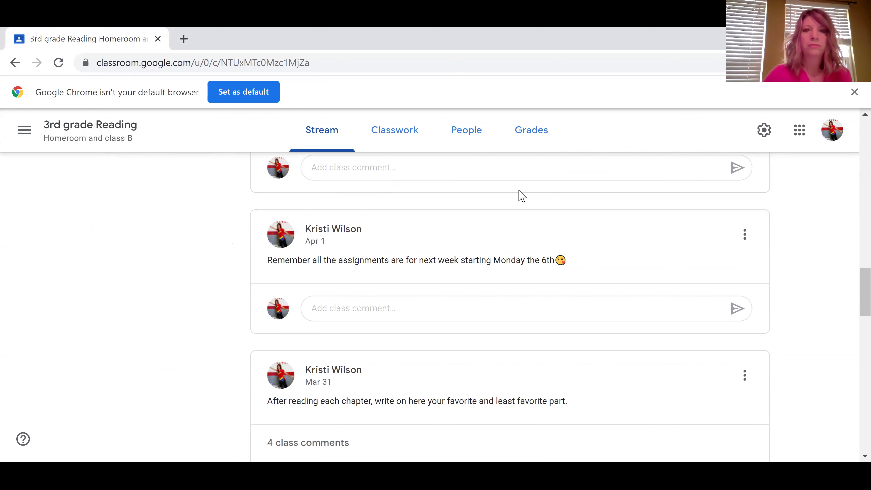
Open the class's classwork, expand the "questions for chapter 6" assignment under Tuesday Chapter 6, and open its attached Untitled document.
left_click(407, 136)
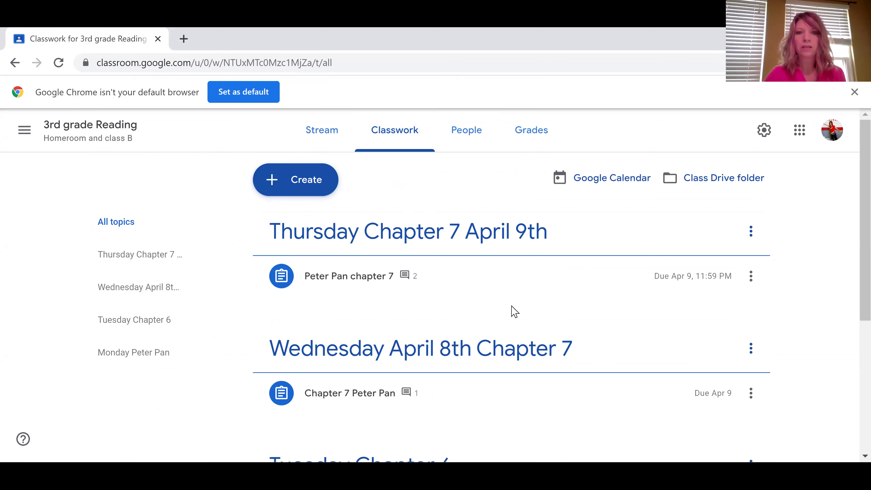
scroll(517, 326, "down", 2)
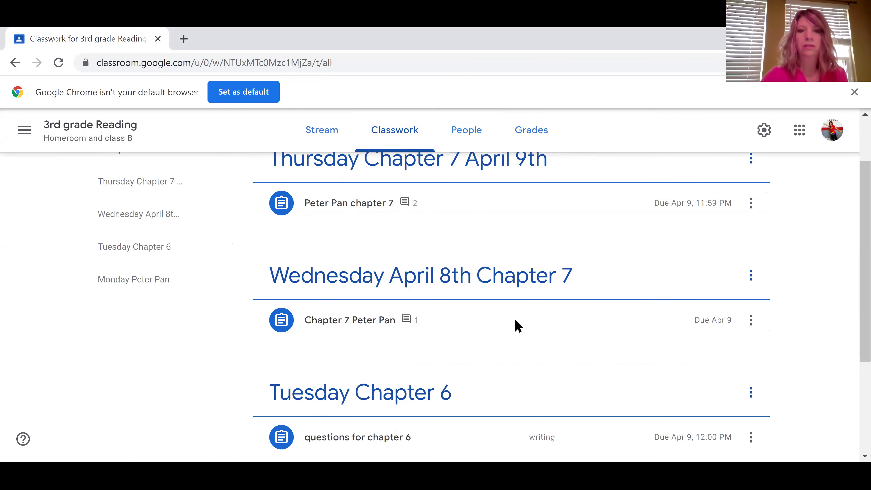
scroll(518, 325, "down", 4)
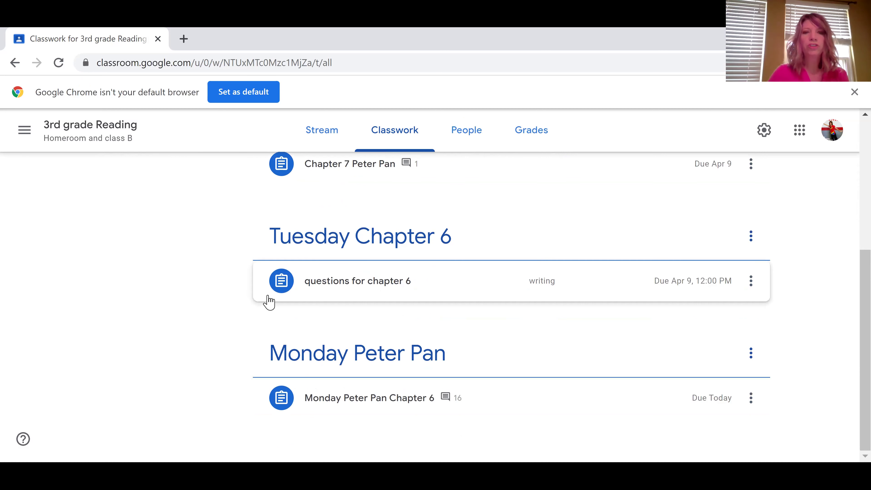
left_click(282, 287)
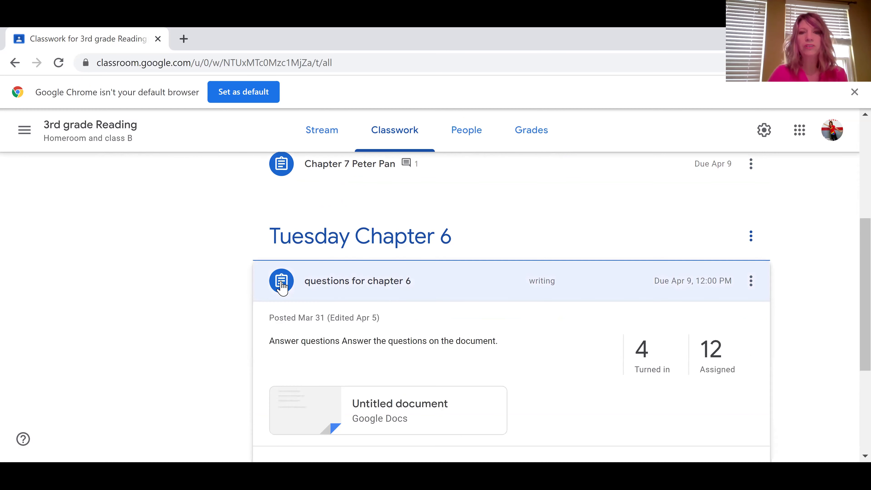
left_click(316, 406)
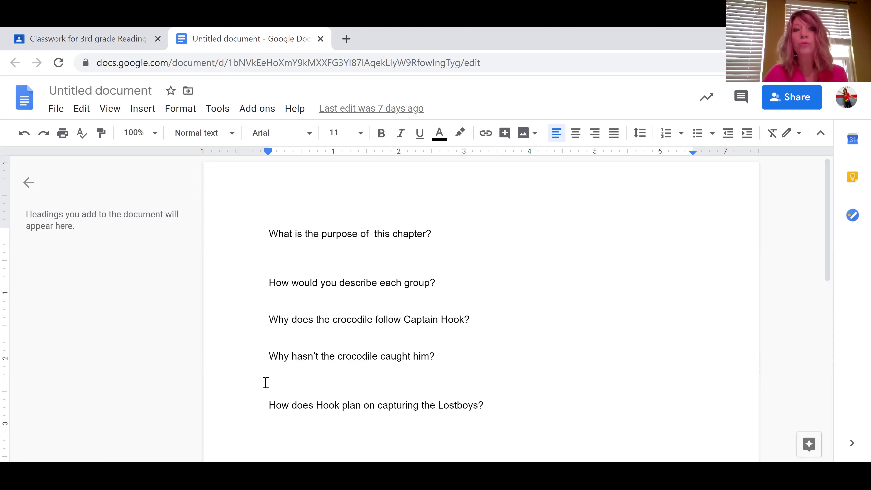
Add the answer "The author wanted to introduce the the different groups on the island." below the question about the chapter's purpose.
left_click(457, 242)
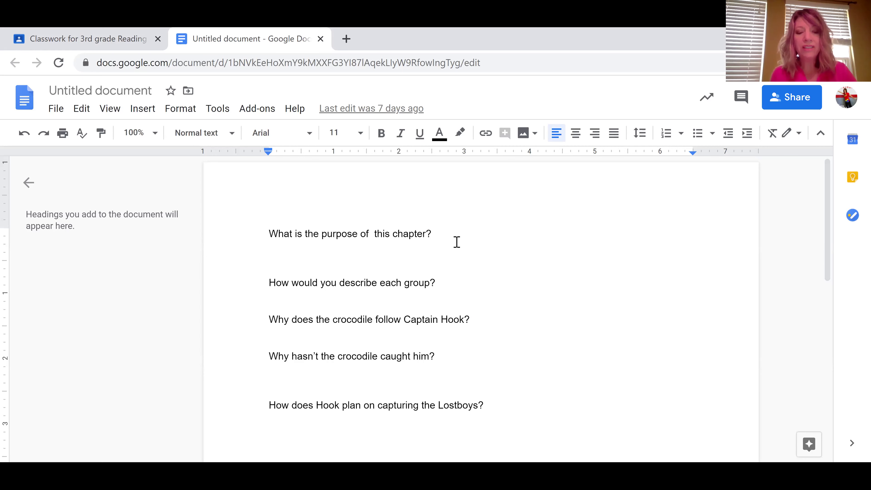
type("Th")
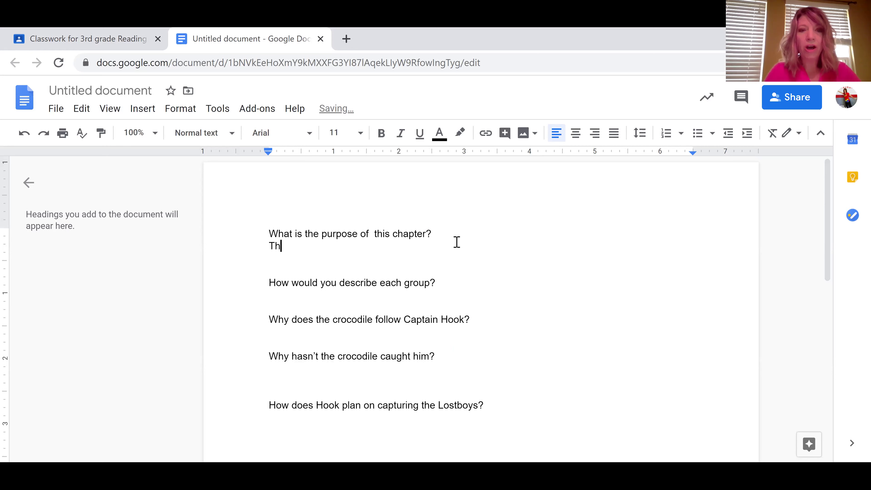
type("e auth")
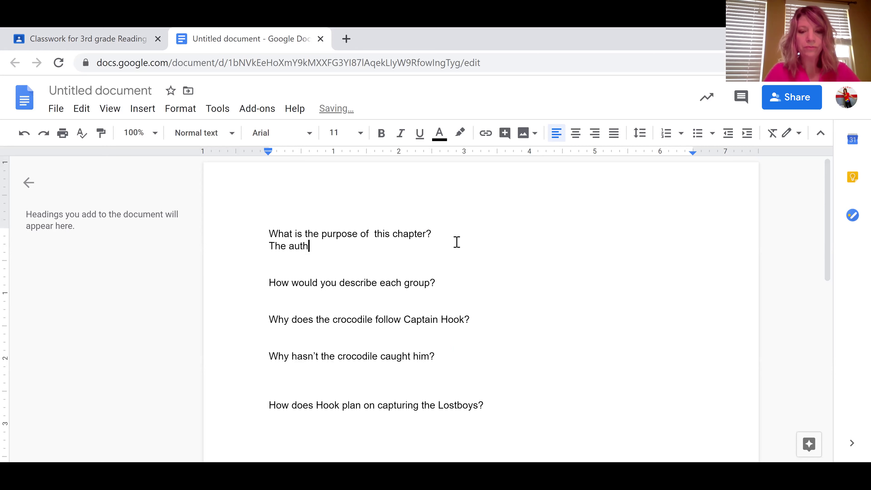
type("or w")
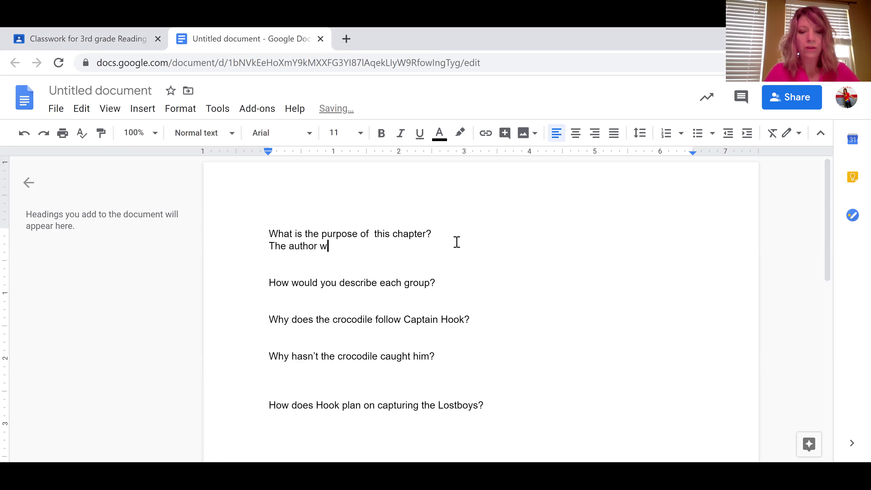
type("anted to ")
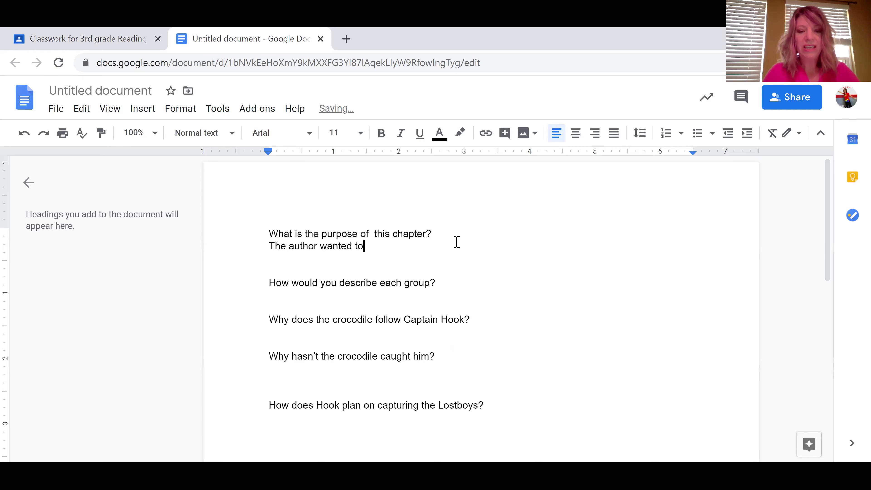
type("introduce the the different groups ")
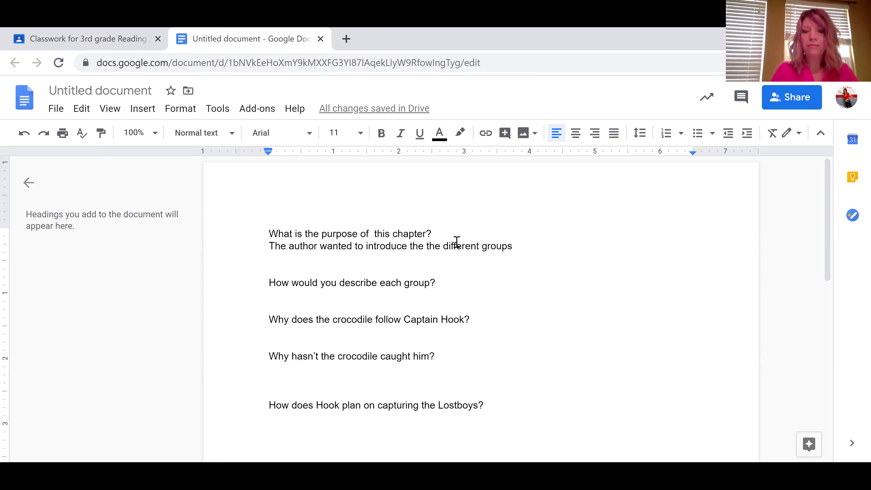
type("on the ")
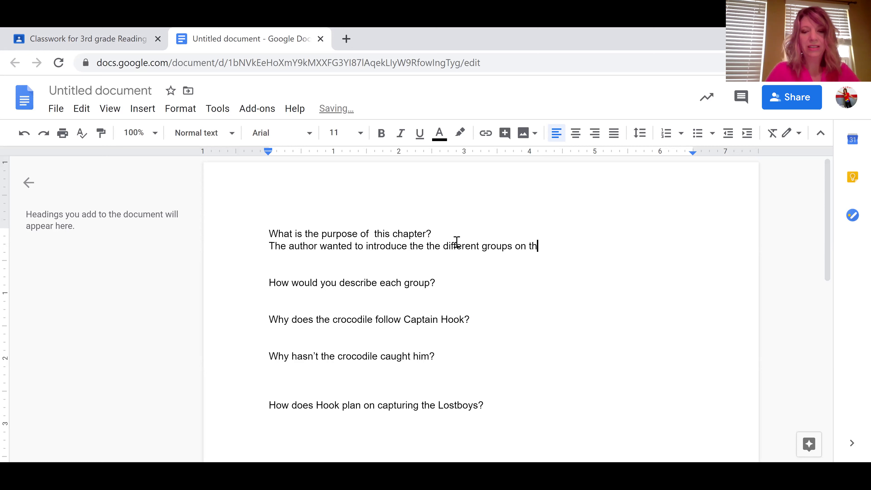
type("is")
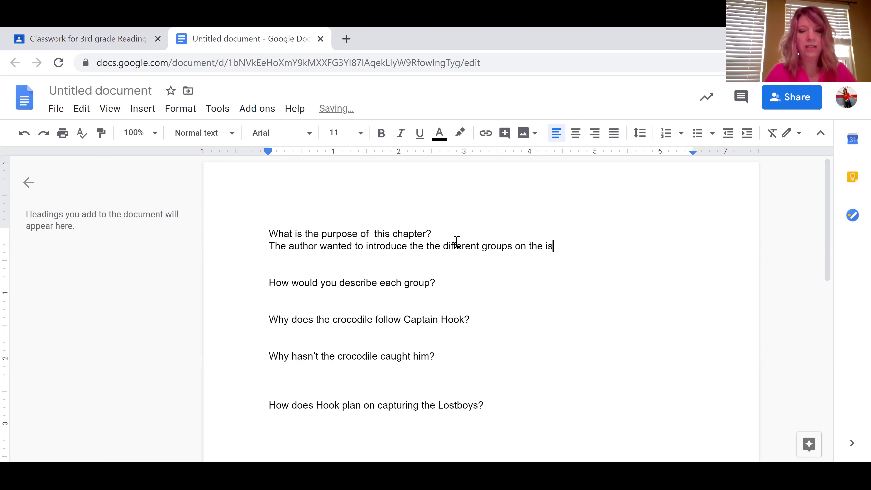
type("land")
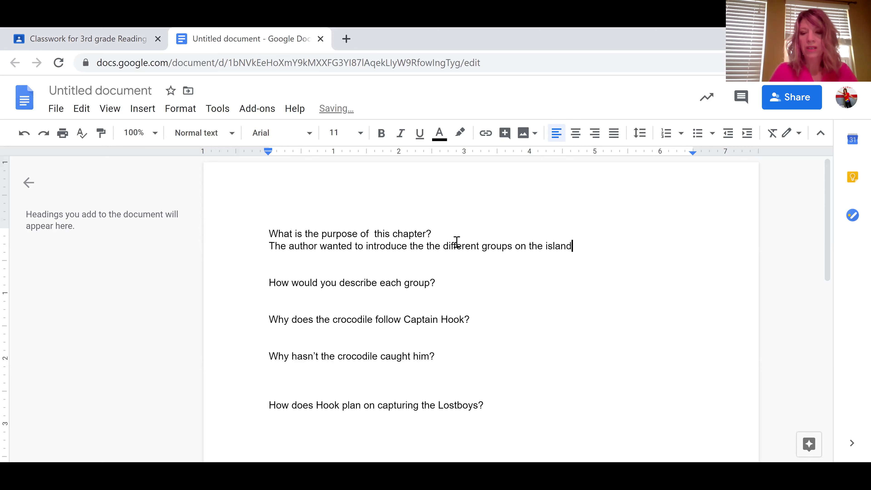
type(".")
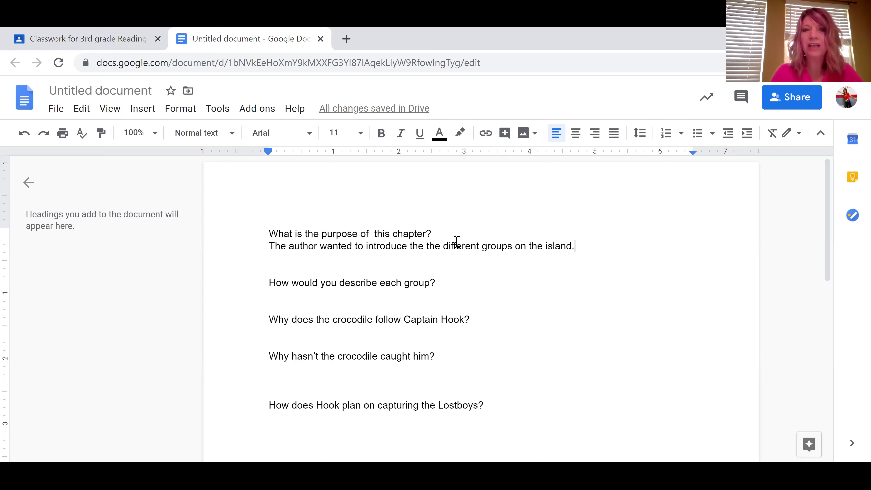
Delete the whole sample answer below the question about the chapter's purpose.
key("BackSpace")
key("BackSpace")
key("BackSpace")
key("BackSpace")
key("BackSpace")
key("BackSpace")
key("BackSpace")
key("BackSpace")
key("BackSpace")
key("BackSpace")
key("BackSpace")
key("BackSpace")
key("BackSpace")
key("BackSpace")
key("BackSpace")
key("BackSpace")
key("BackSpace")
key("BackSpace")
key("BackSpace")
key("BackSpace")
key("BackSpace")
key("BackSpace")
key("BackSpace")
key("BackSpace")
key("BackSpace")
key("BackSpace")
key("BackSpace")
key("BackSpace")
key("BackSpace")
key("BackSpace")
key("BackSpace")
key("BackSpace")
key("BackSpace")
key("BackSpace")
key("BackSpace")
key("BackSpace")
key("BackSpace")
key("BackSpace")
key("BackSpace")
key("BackSpace")
key("BackSpace")
key("BackSpace")
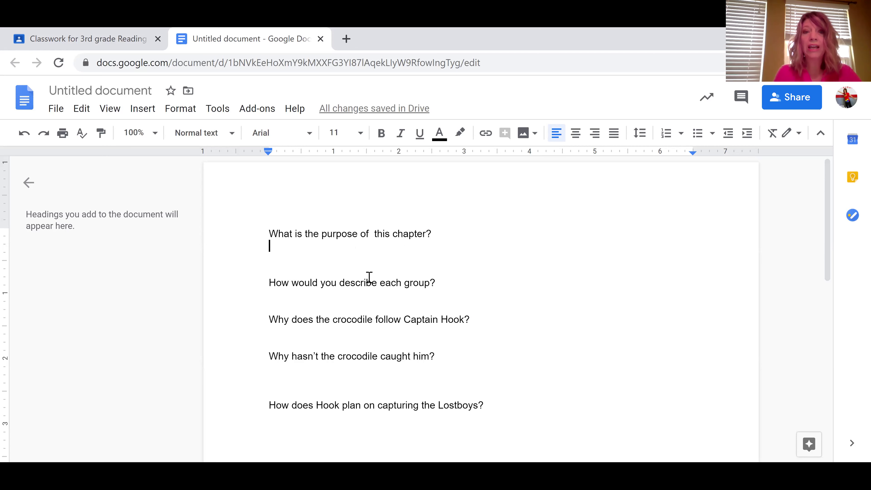
Add the label "Pirates:" on a new line below "How would you describe each group?".
left_click(448, 280)
key("Return")
type("Oirates")
key("BackSpace")
key("BackSpace")
key("BackSpace")
key("BackSpace")
key("BackSpace")
key("BackSpace")
key("BackSpace")
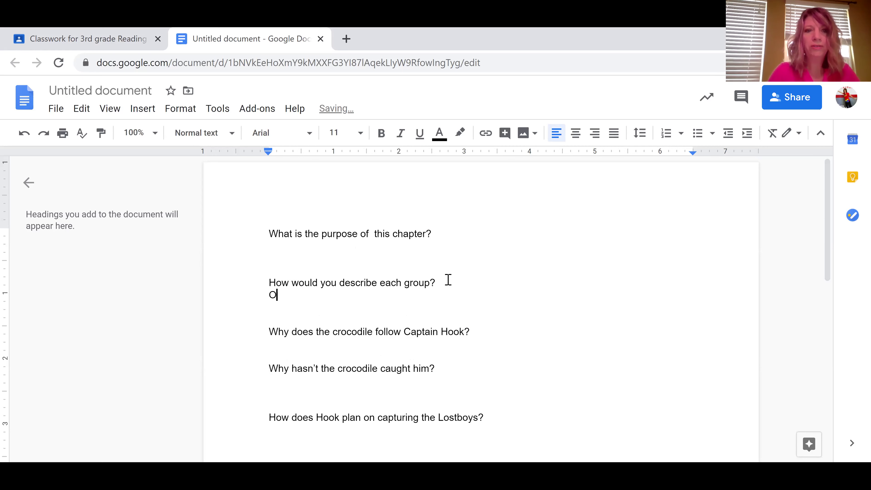
type("Pir")
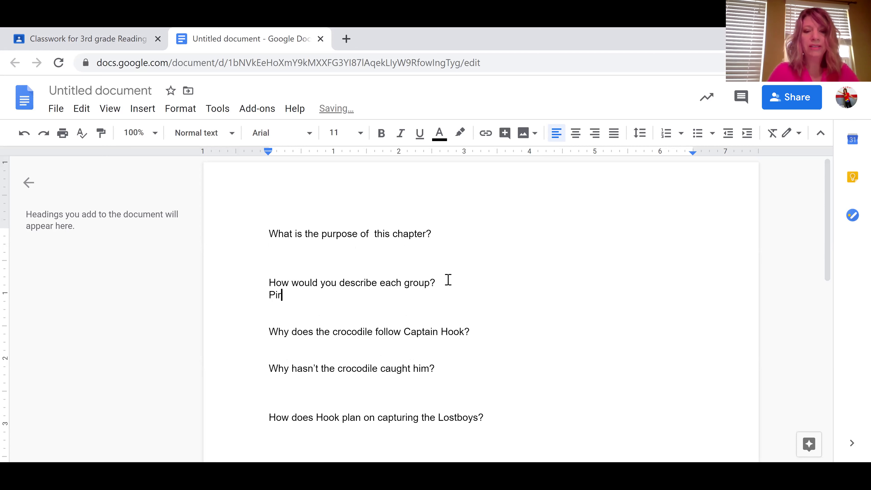
type("ates:")
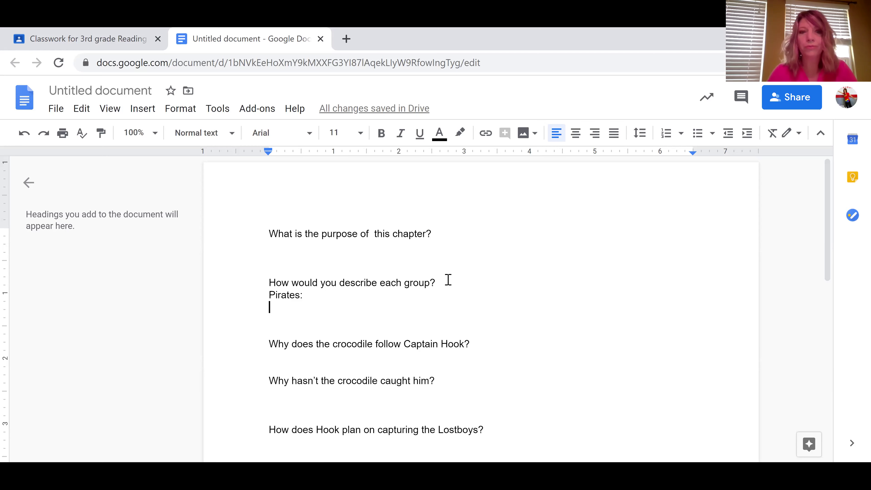
Remove the "Pirates:" label and keep the question above it ending in "each group?".
left_click(325, 296)
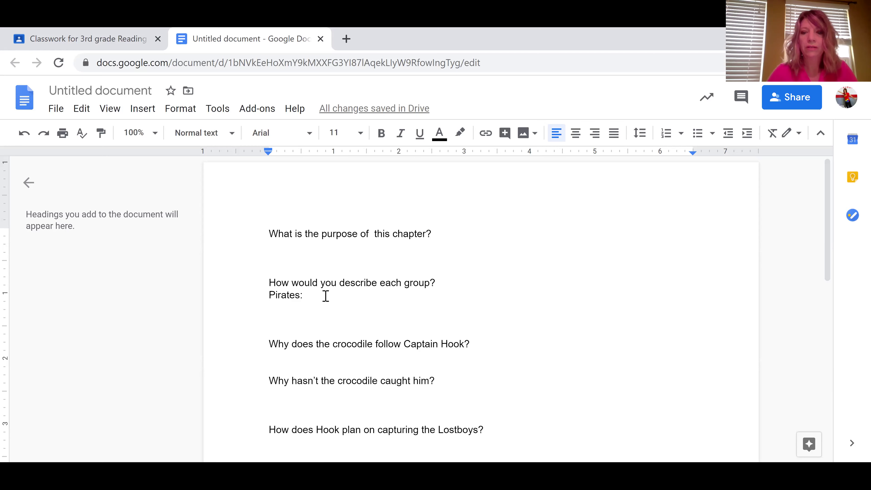
key("BackSpace")
key("BackSpace")
key("BackSpace")
key("BackSpace")
key("BackSpace")
key("BackSpace")
key("BackSpace")
key("BackSpace")
key("BackSpace")
key("BackSpace")
key("BackSpace")
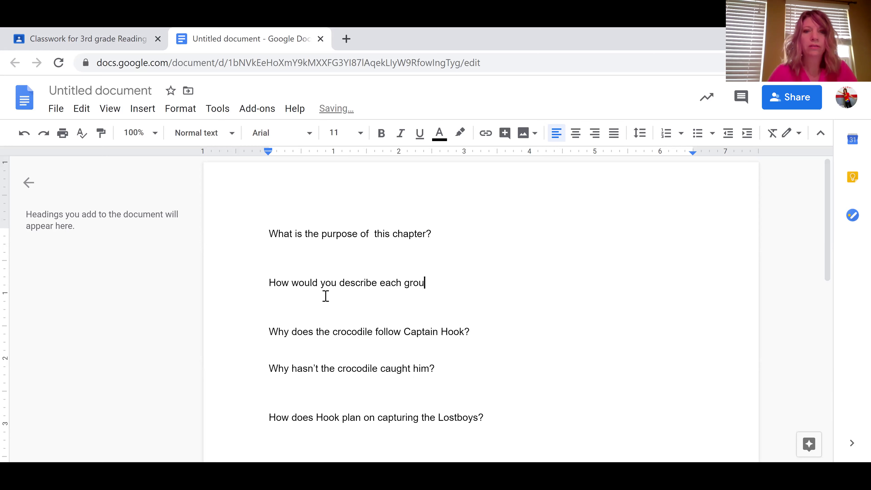
type("p")
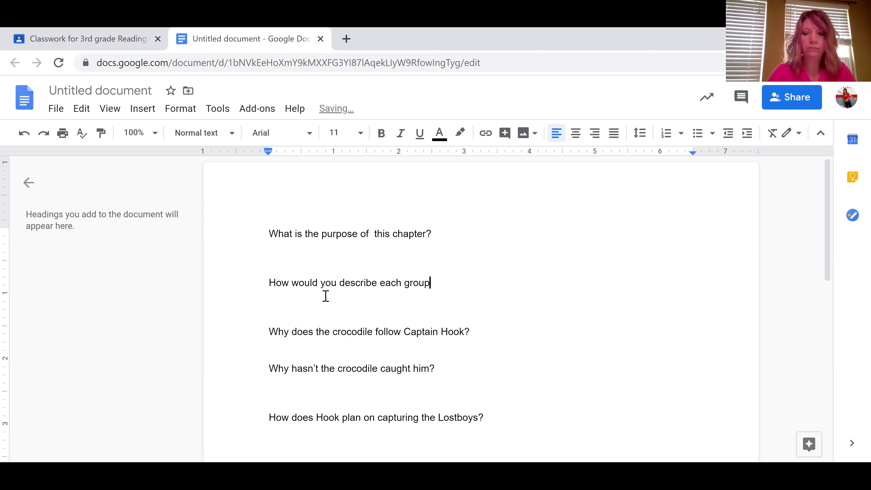
type("?")
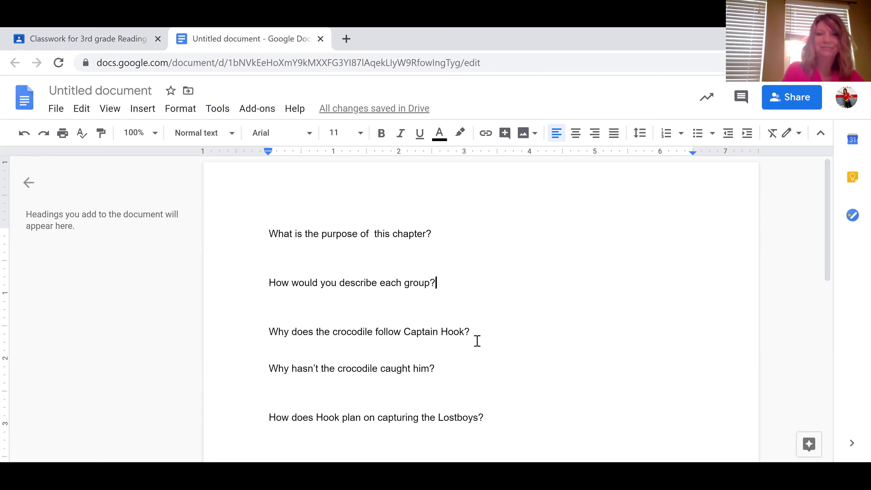
Review the remaining chapter questions about the crocodile and Hook's plan for capturing the Lostboys.
left_click(441, 366)
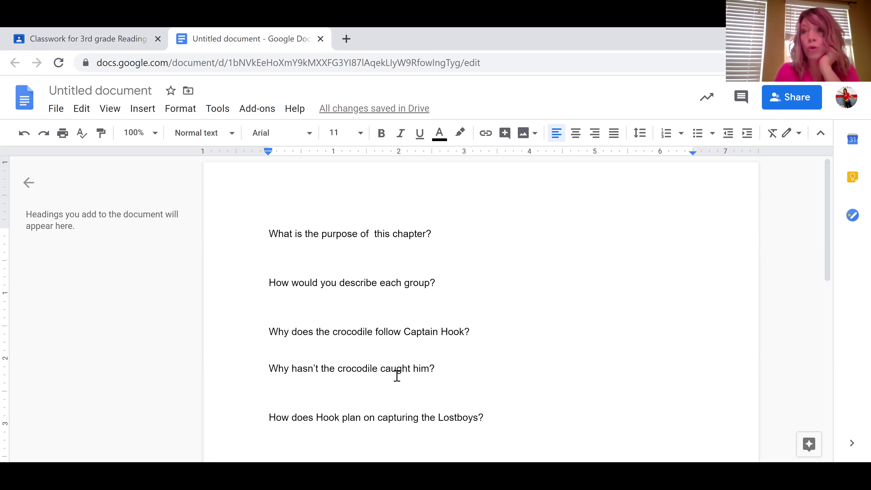
scroll(414, 371, "down", 4)
scroll(414, 371, "down", 1)
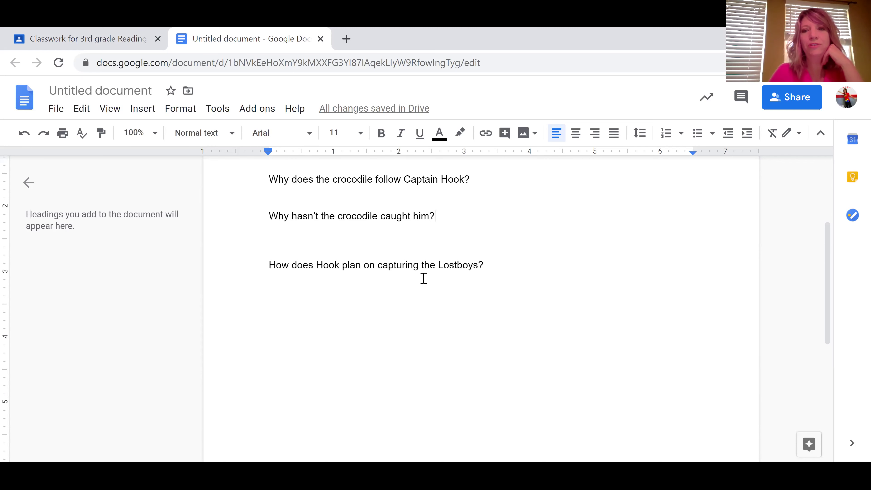
scroll(424, 278, "up", 3)
scroll(424, 278, "up", 1)
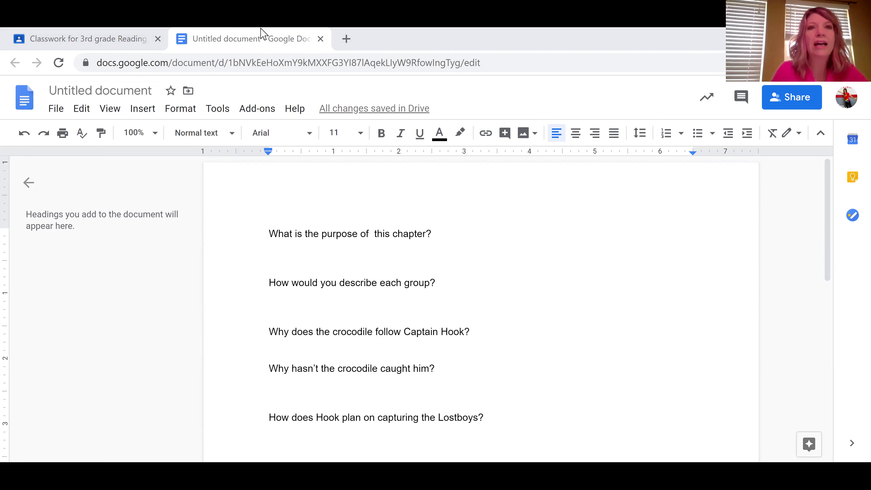
Close the chapter questions document and switch from the 3rd grade Reading class to the Social Studies class stream.
left_click(321, 39)
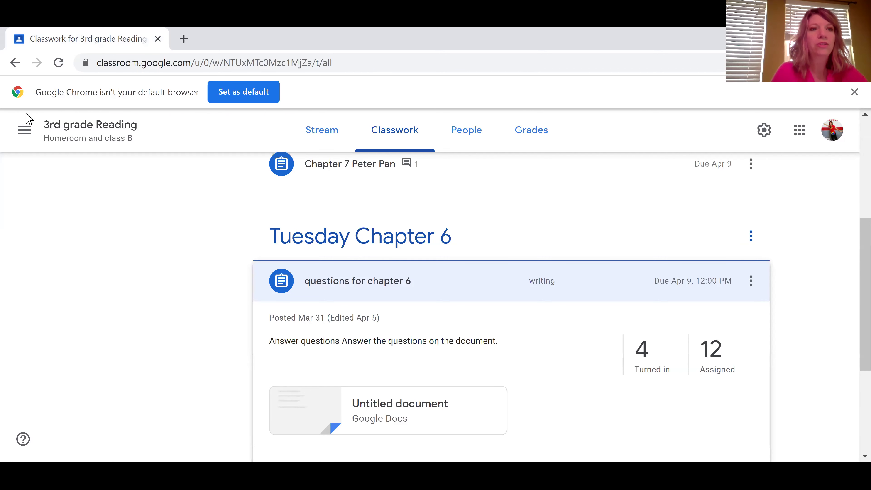
left_click(24, 130)
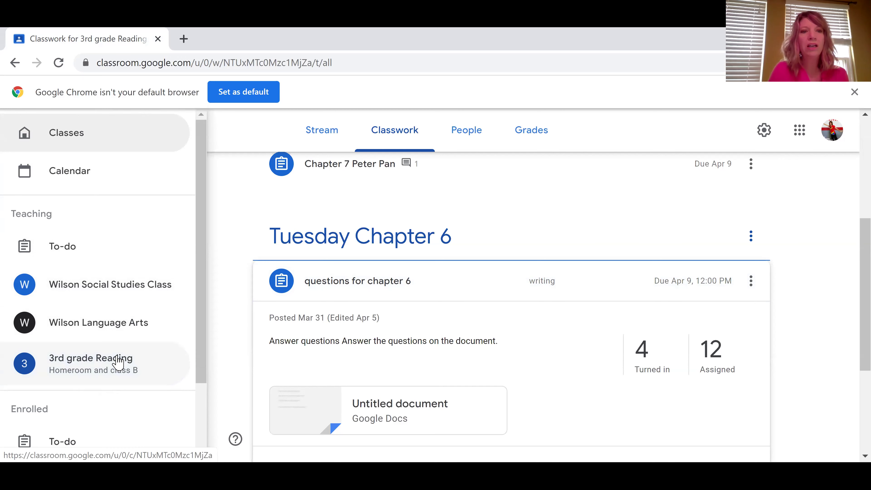
left_click(115, 288)
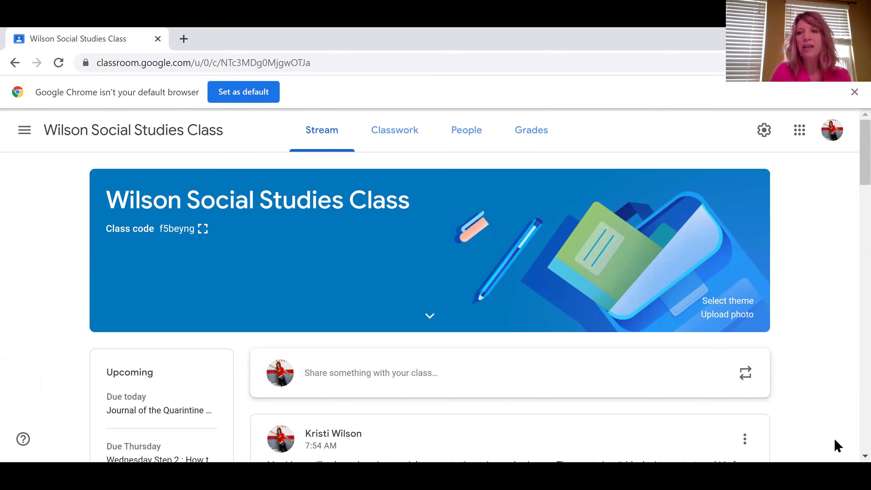
scroll(851, 456, "down", 3)
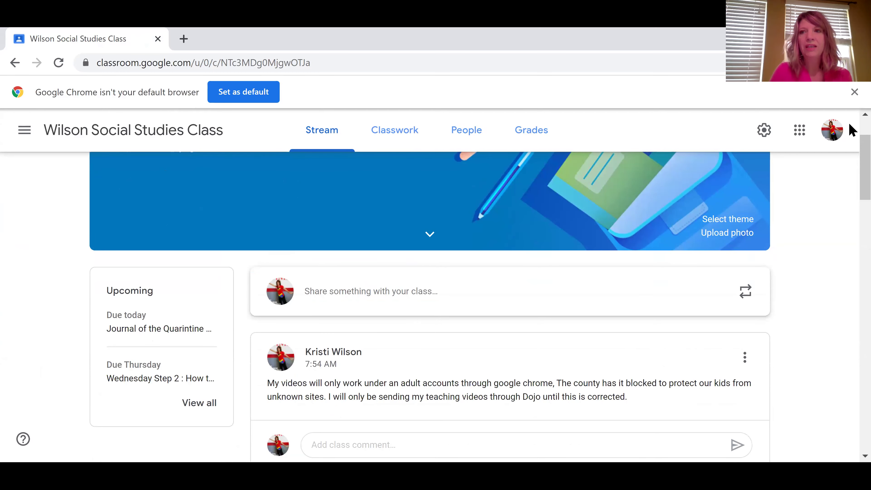
scroll(852, 116, "up", 3)
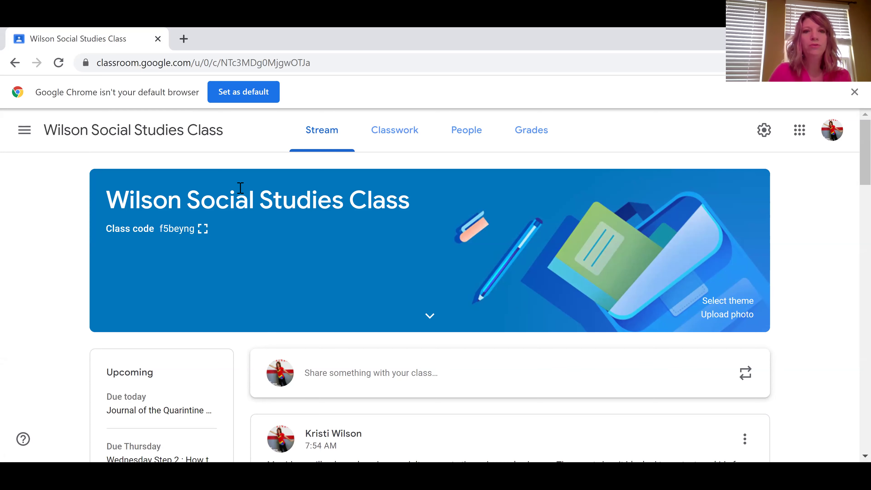
Open the "Wednesday:How to Write a letter" topic in the Social Studies classwork and view its assignment instructions and attachments.
left_click(402, 126)
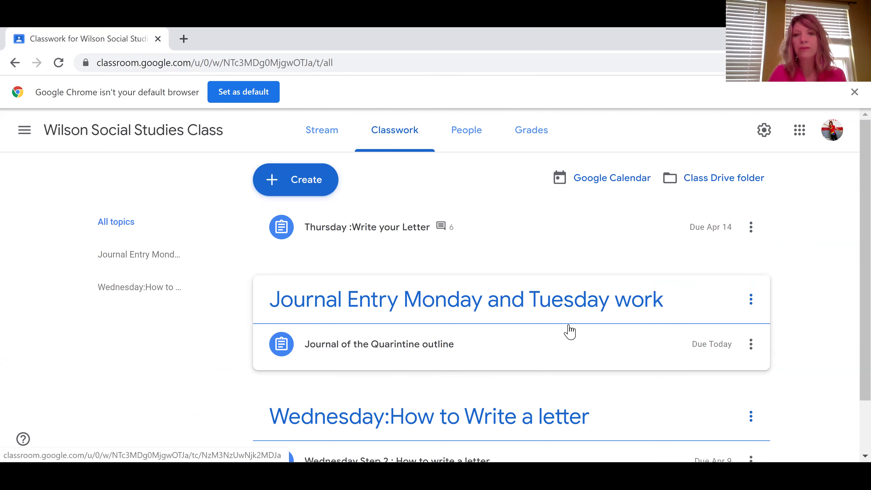
left_click(479, 416)
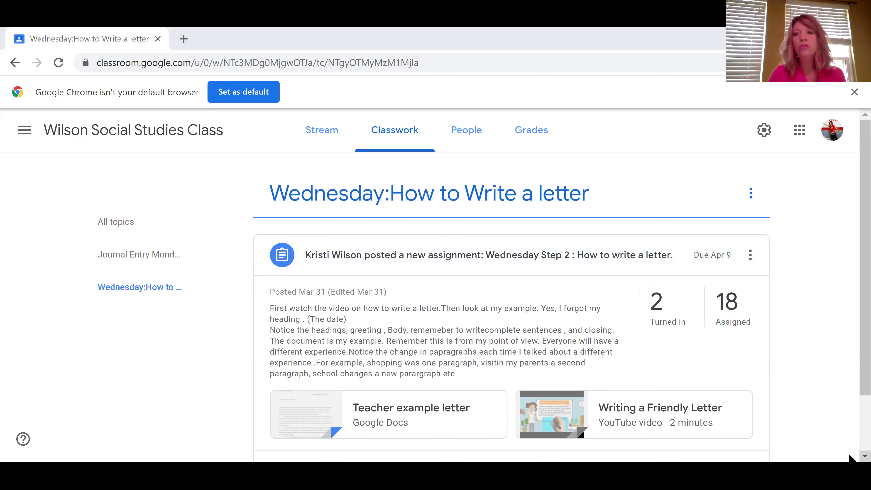
scroll(850, 457, "down", 2)
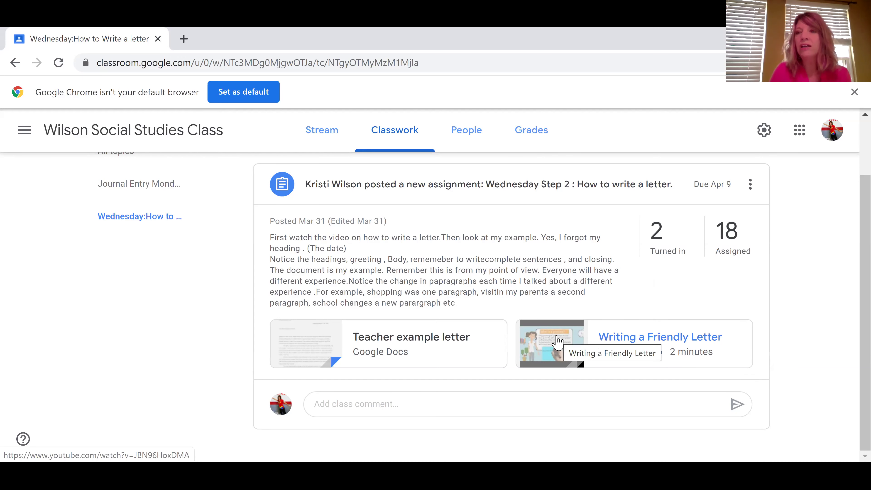
Play the assignment's attached video "Writing a Friendly Letter" in full screen.
left_click(579, 358)
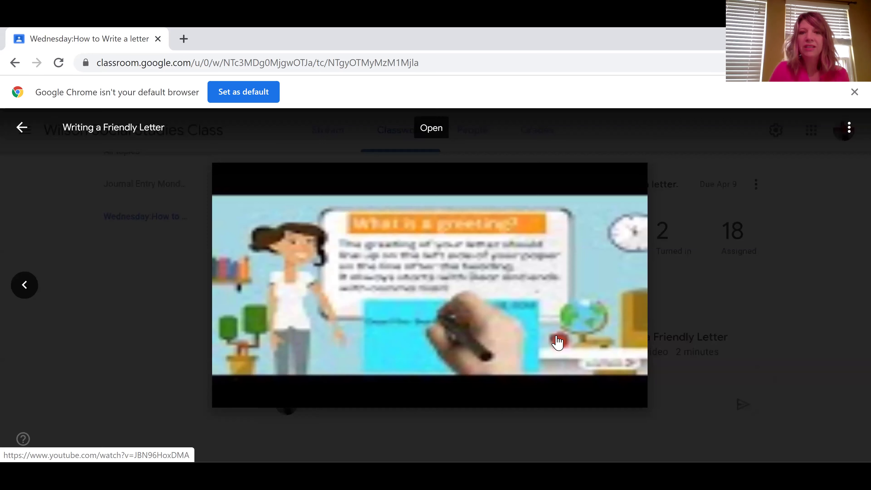
left_click(431, 286)
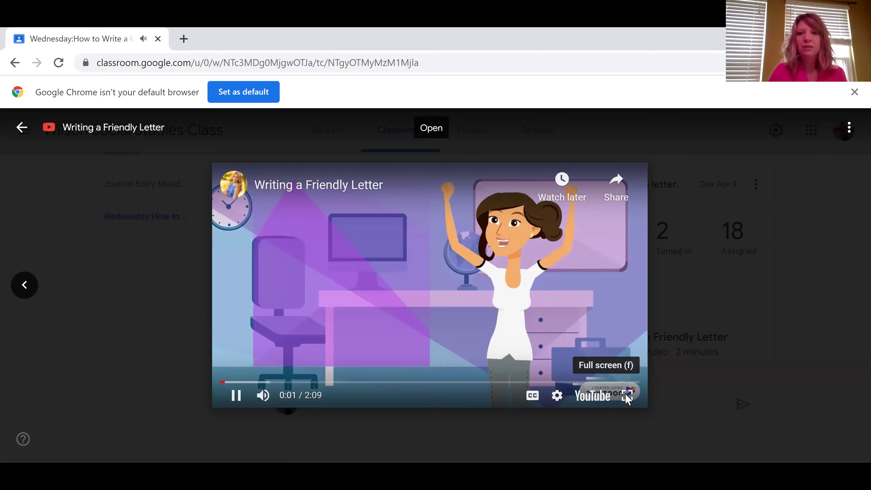
left_click(626, 397)
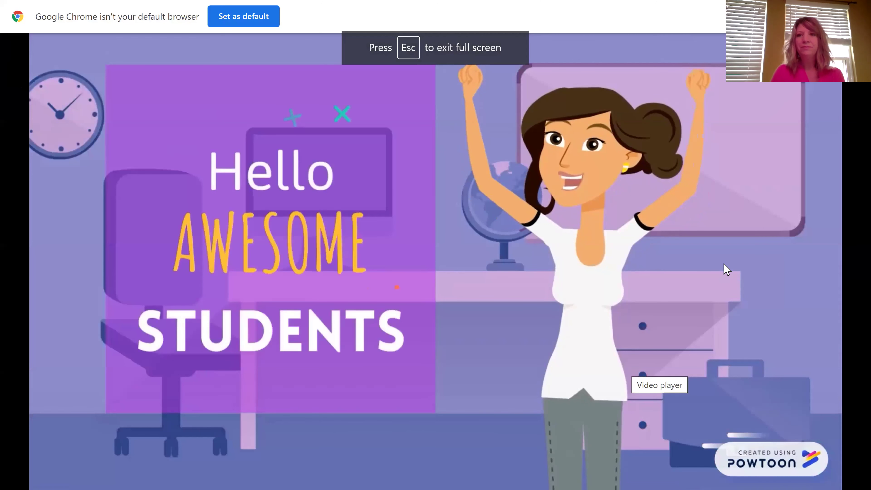